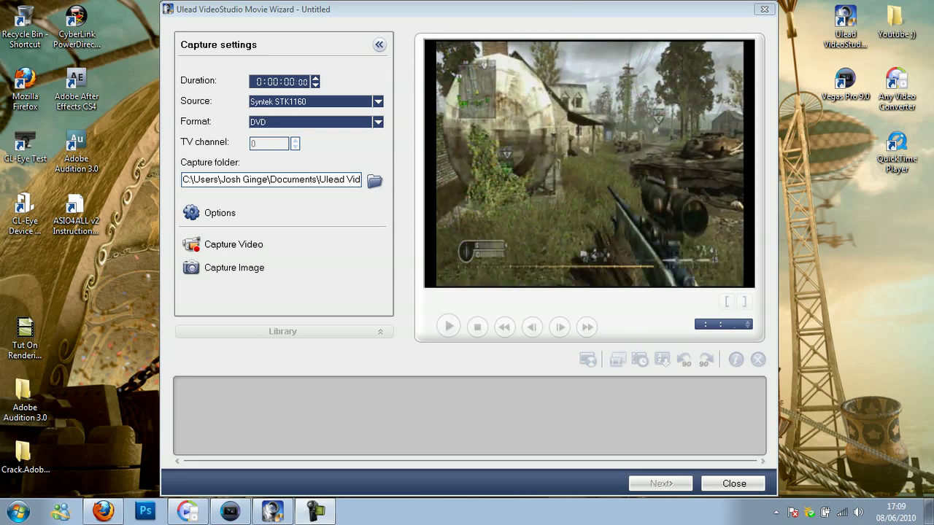
In the video and audio capture properties, set the source to Video Composite, PAL, with the Microphone (USB Audio Interface) device
left_click(212, 213)
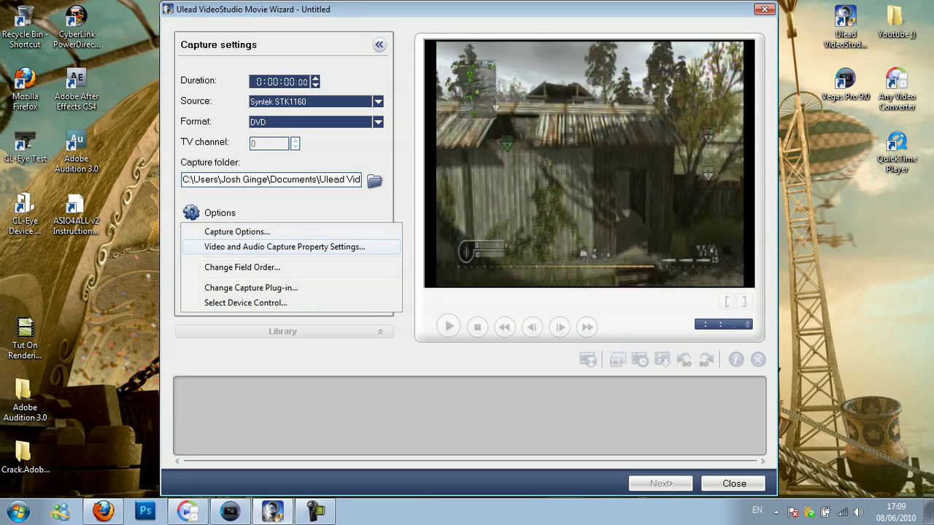
left_click(284, 246)
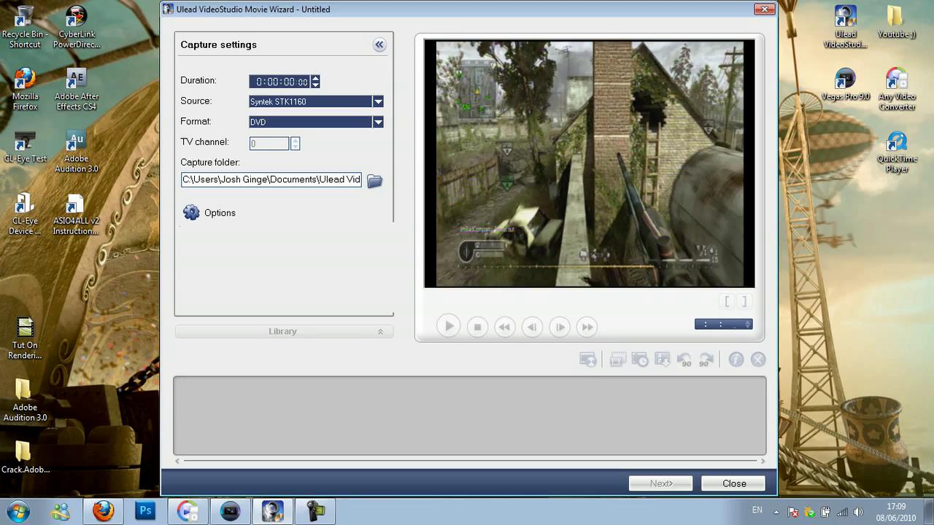
left_click(367, 151)
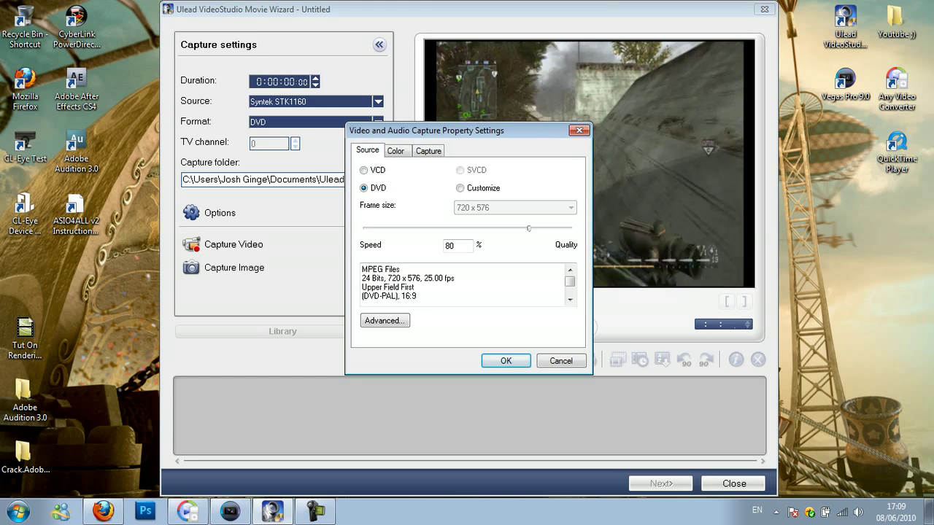
left_click(514, 186)
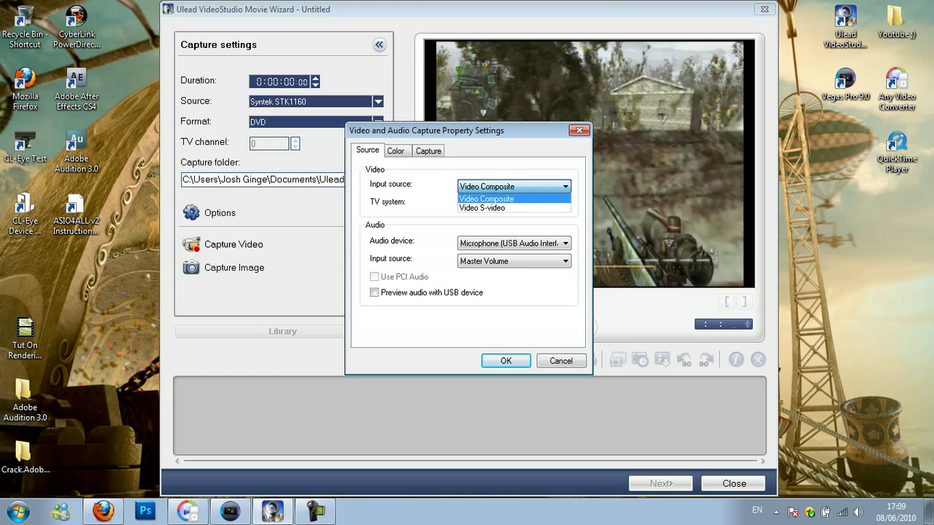
left_click(486, 200)
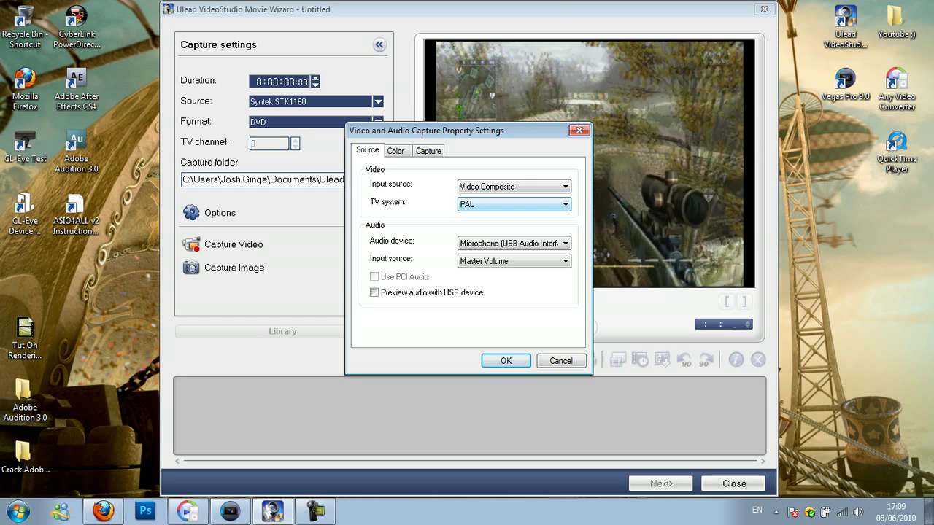
left_click(514, 205)
left_click(509, 224)
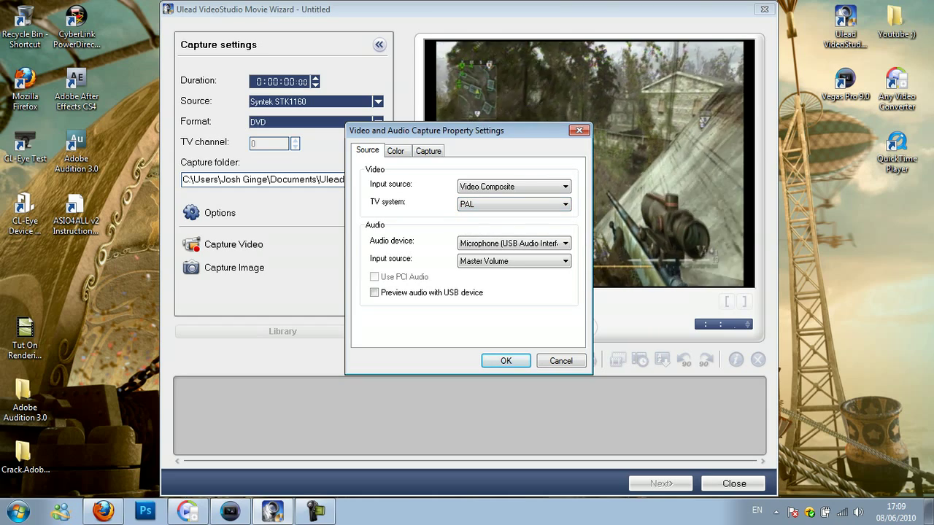
left_click(514, 243)
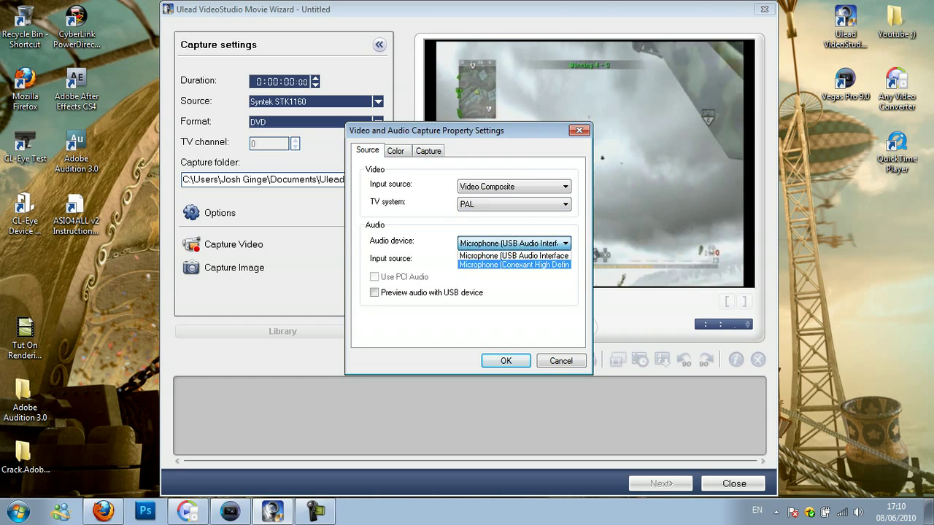
left_click(514, 256)
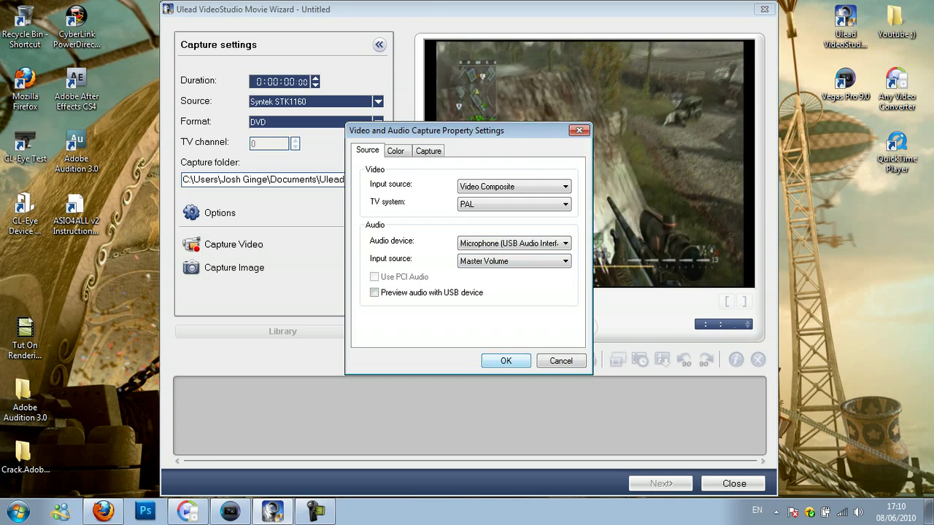
Configure the capture's advanced MPEG settings with the DVD PAL (720x576) template, 16:9 display aspect ratio and Stereo audio, and apply the properties
left_click(427, 151)
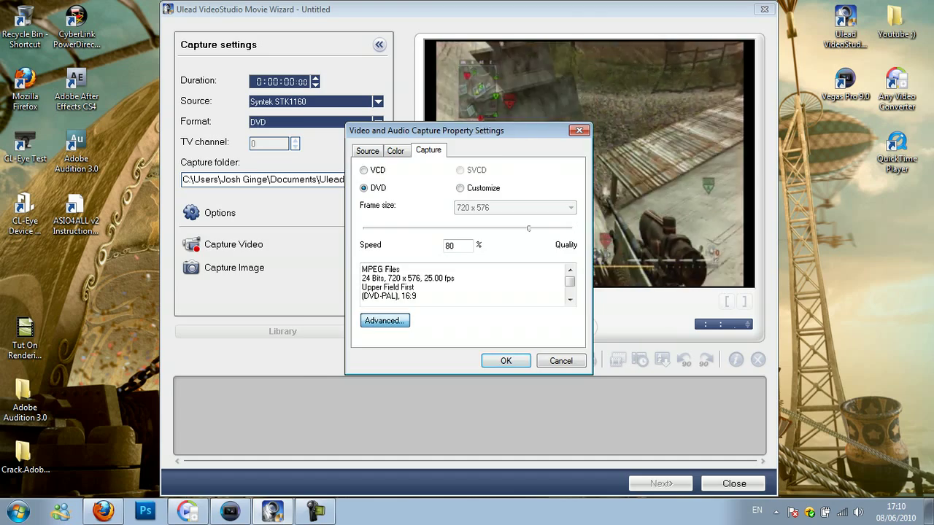
left_click(385, 320)
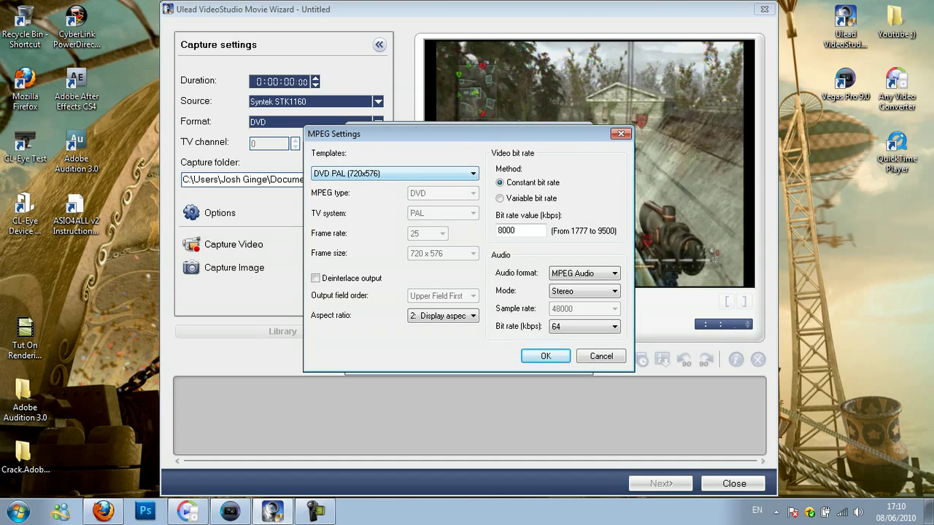
left_click(394, 172)
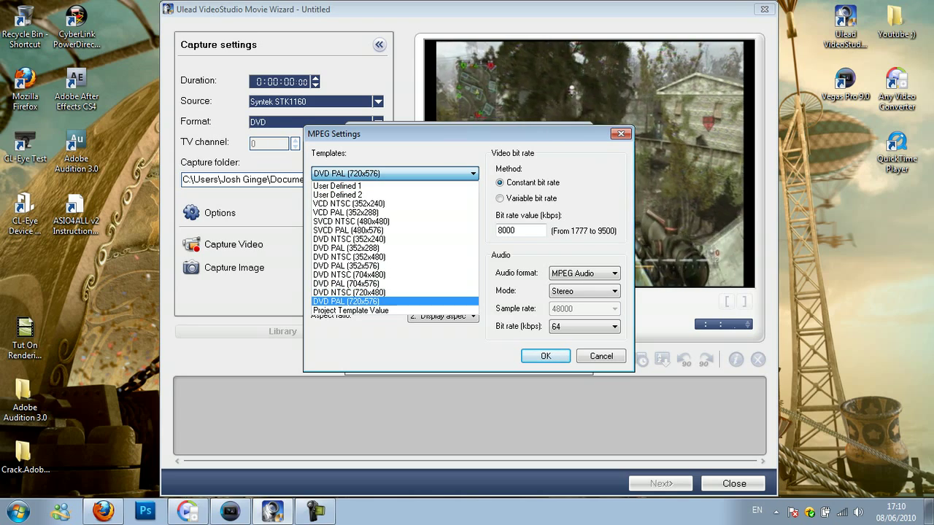
left_click(346, 301)
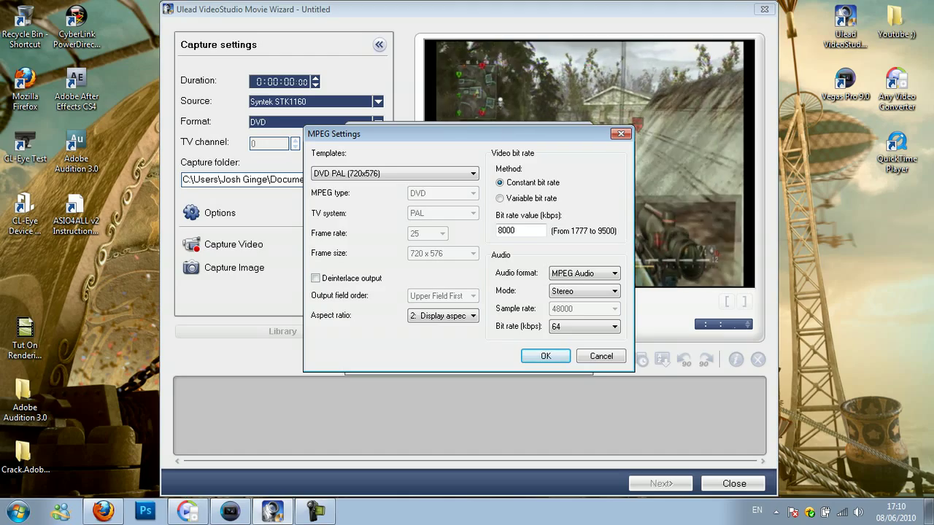
left_click(443, 315)
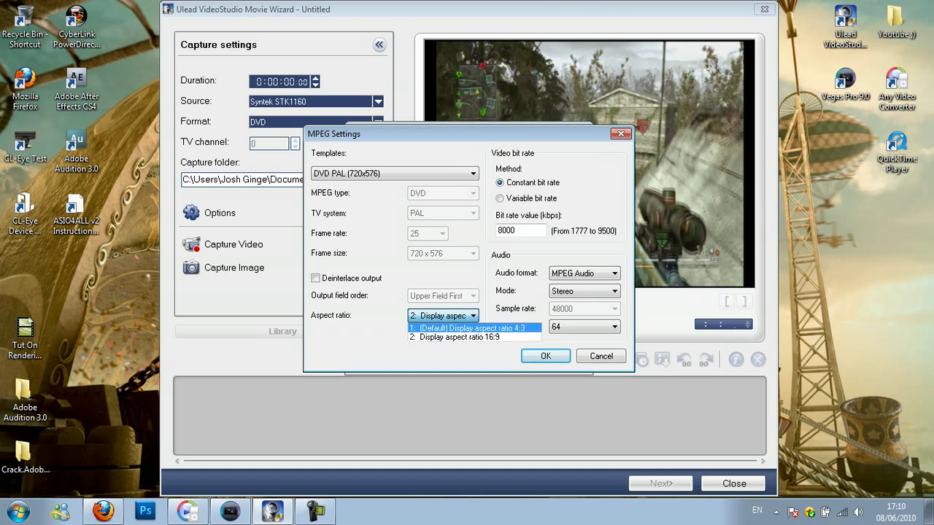
left_click(453, 337)
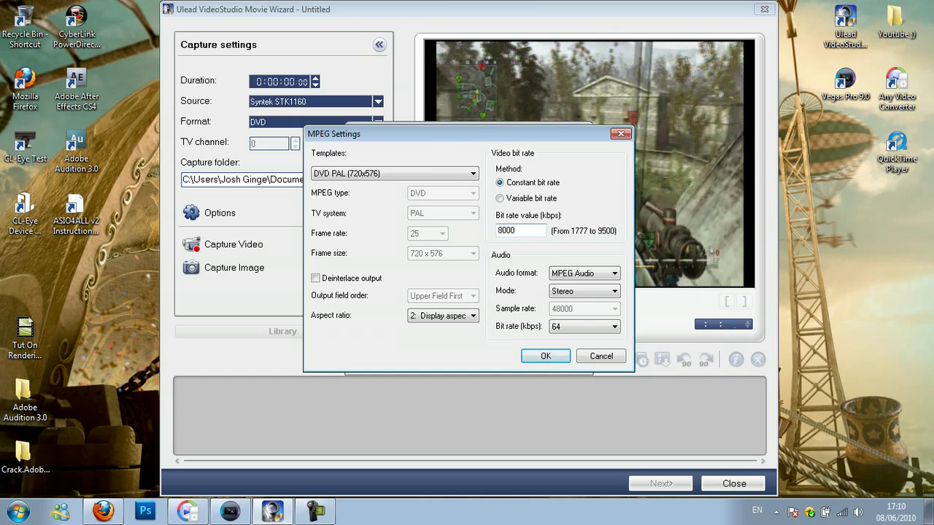
left_click(583, 291)
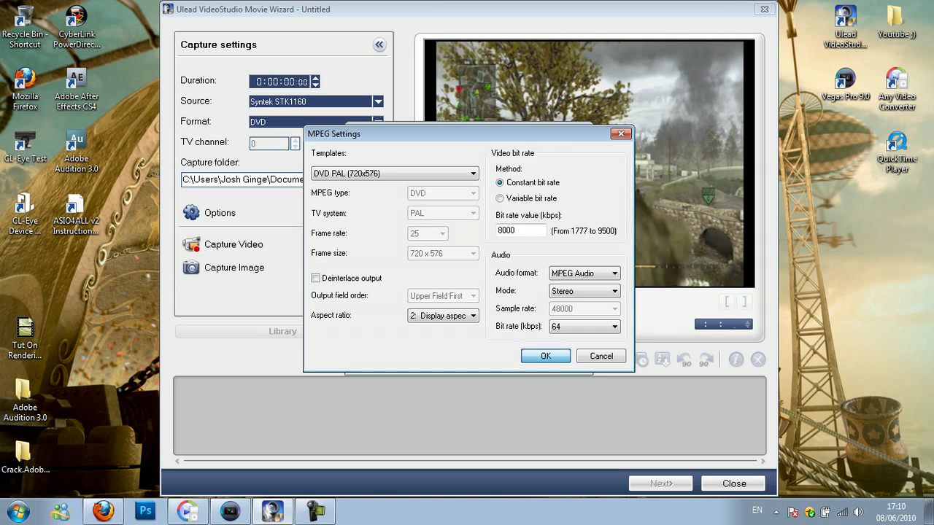
key("Return")
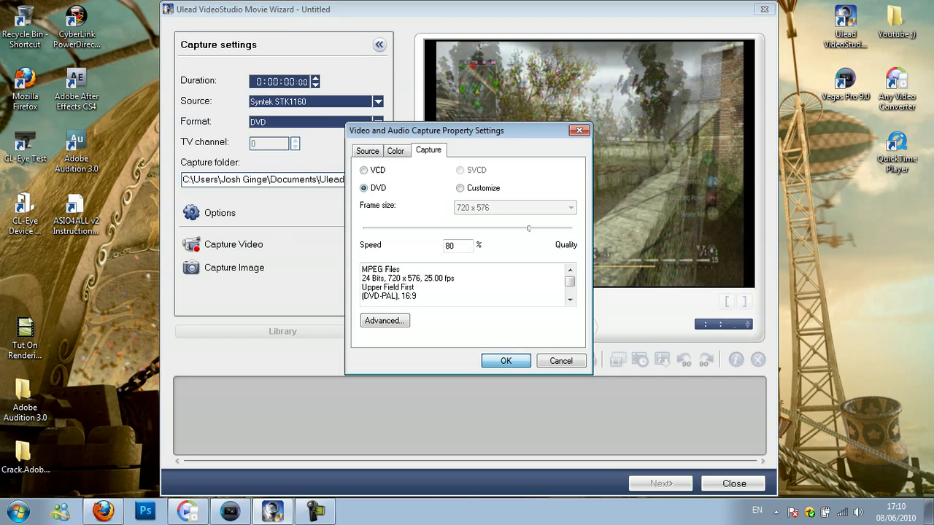
key("Return")
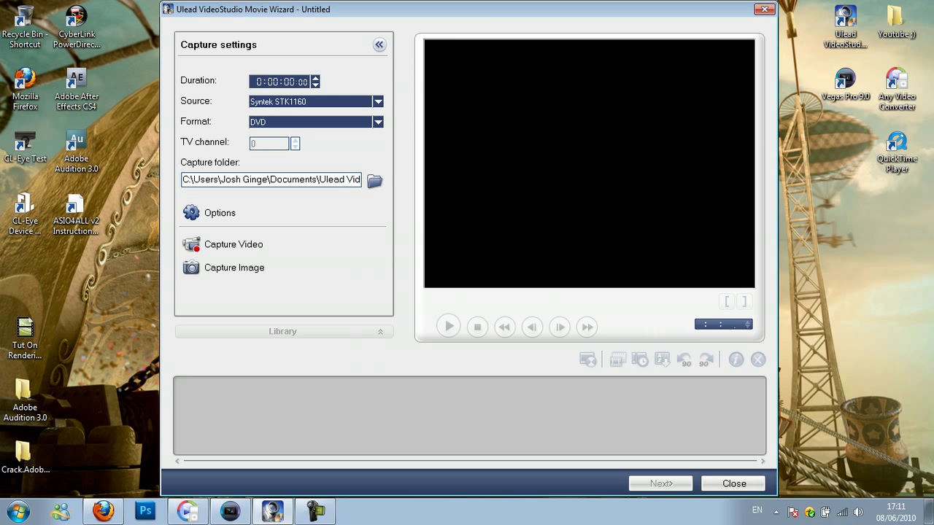
Switch to Vegas Pro and create a project from the PAL DV Widescreen (720x576, 25.000 fps) template, starting all new projects with these settings
key("super+d")
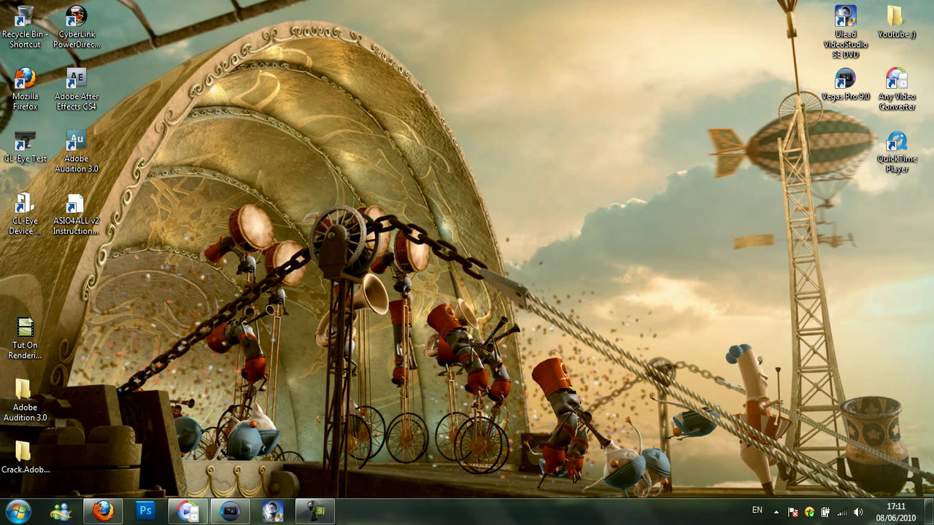
left_click(230, 511)
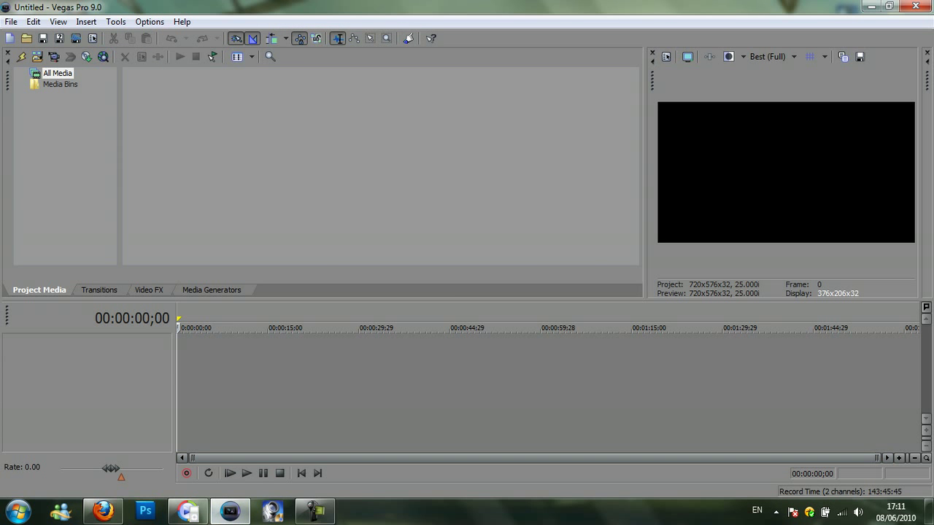
left_click(11, 21)
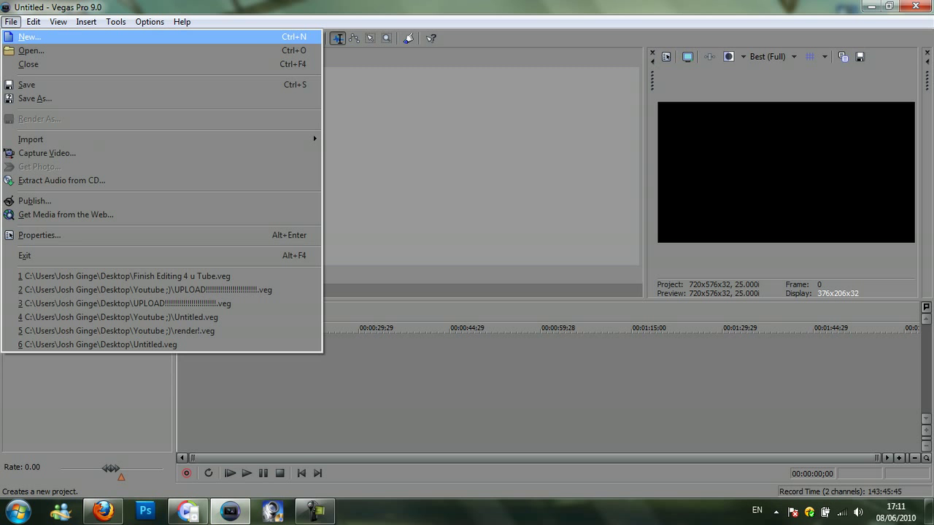
key("Return")
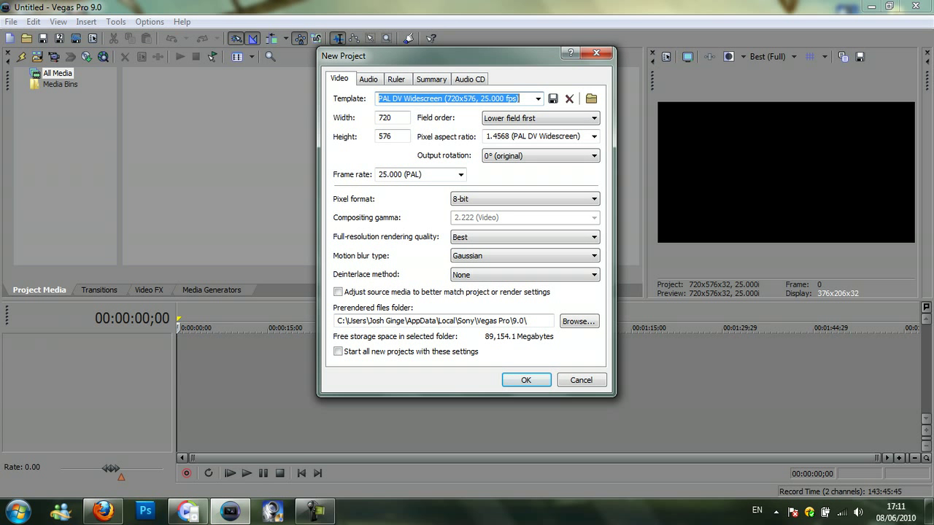
left_click(538, 99)
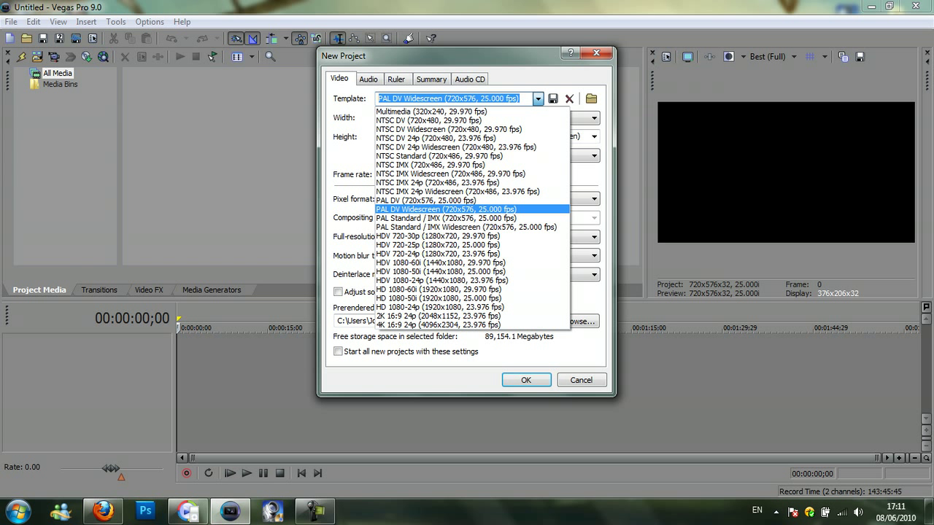
key("Escape")
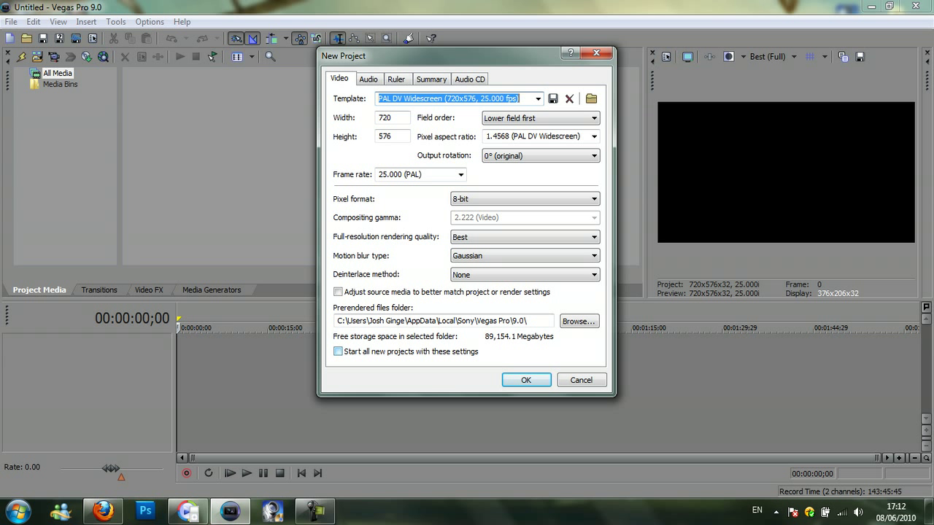
left_click(338, 351)
key("Return")
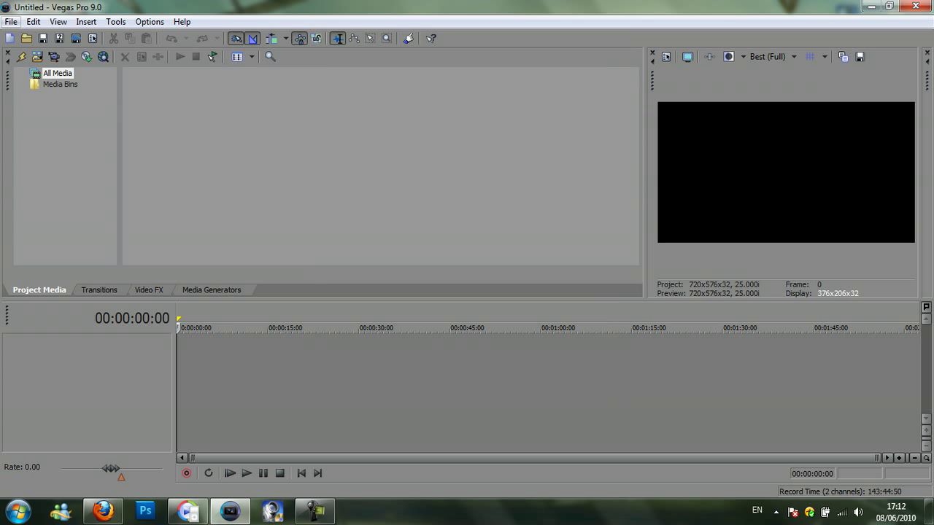
Import UVS100607-002 from the 10.0 folder of Ulead VideoStudio SE in My Documents and place it at the start of the timeline
left_click(11, 21)
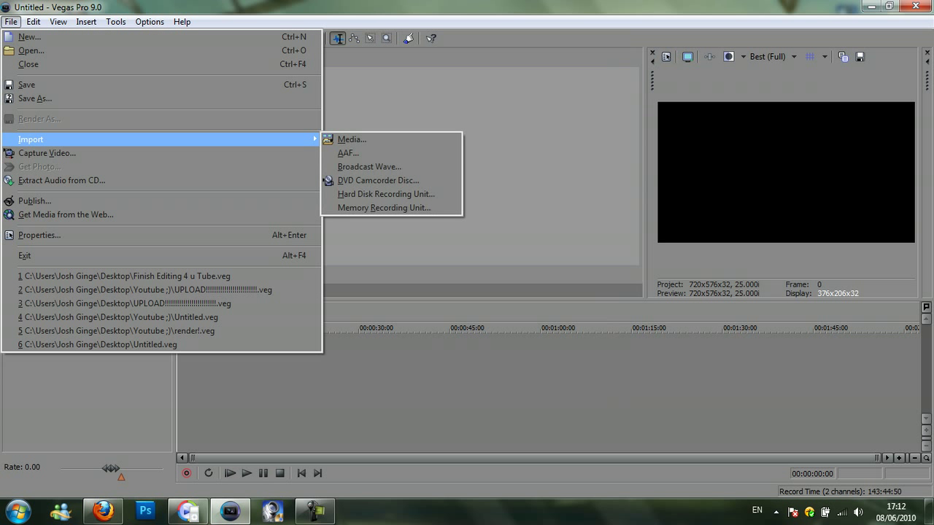
mouse_move(31, 139)
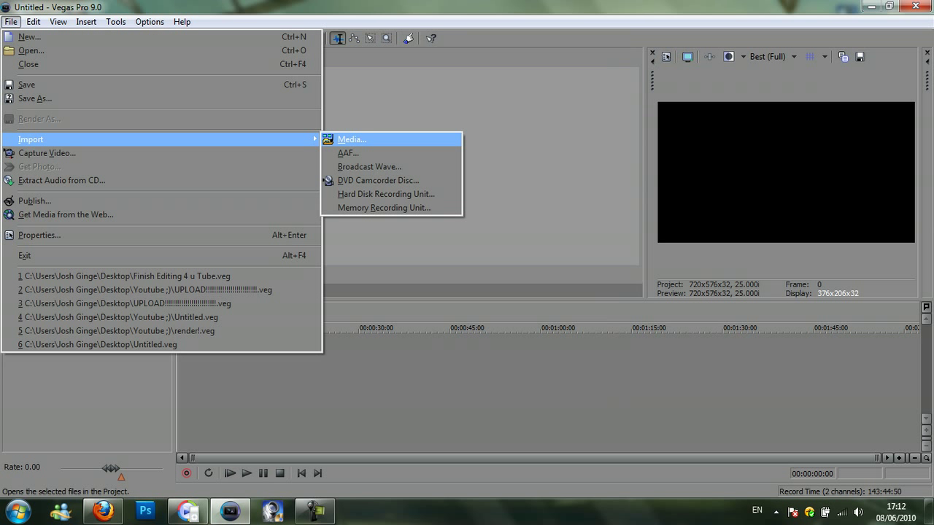
left_click(352, 139)
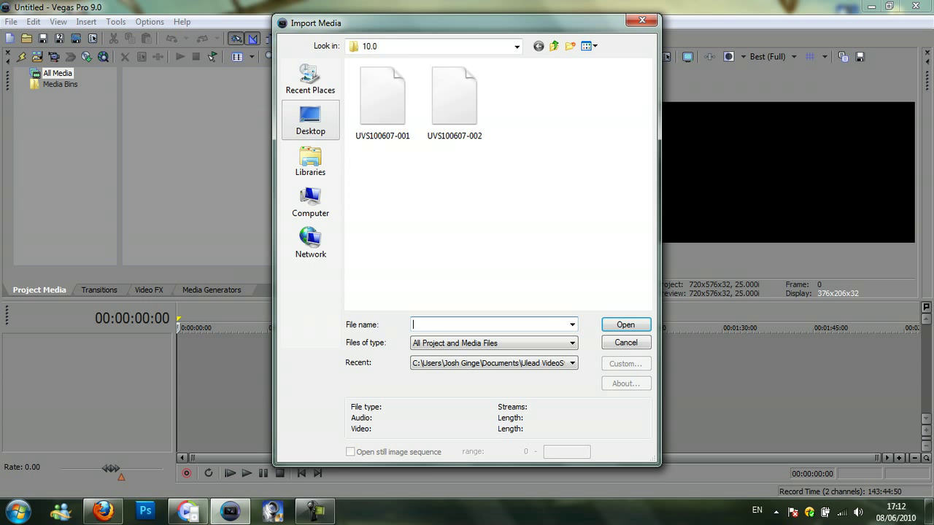
left_click(311, 118)
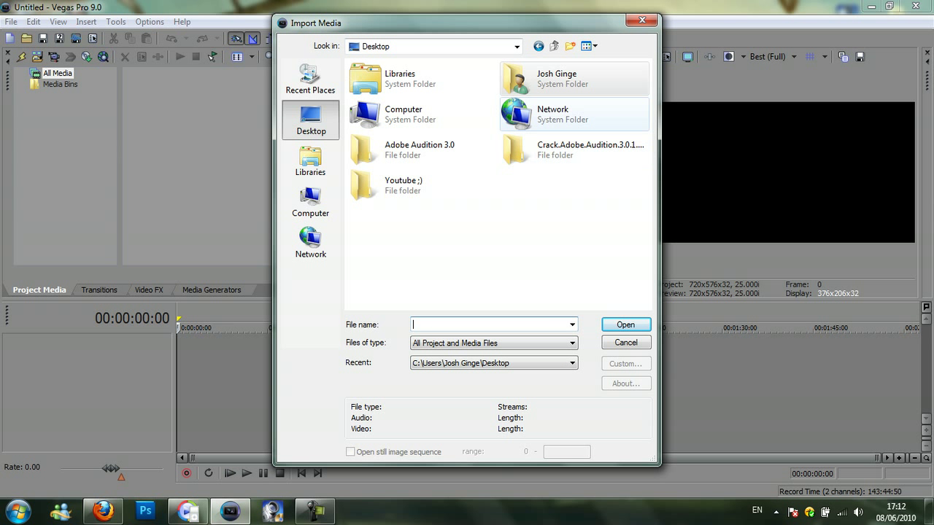
left_click(556, 78)
double_click(556, 79)
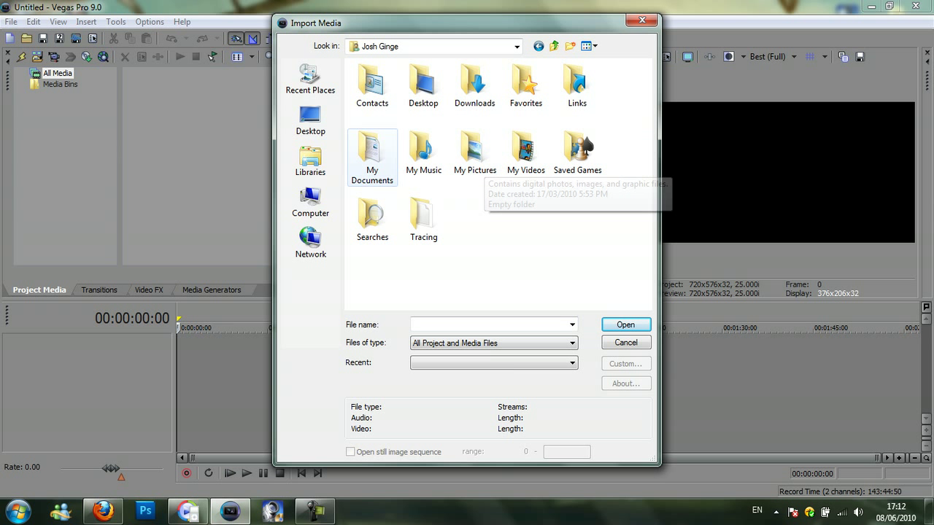
left_click(372, 157)
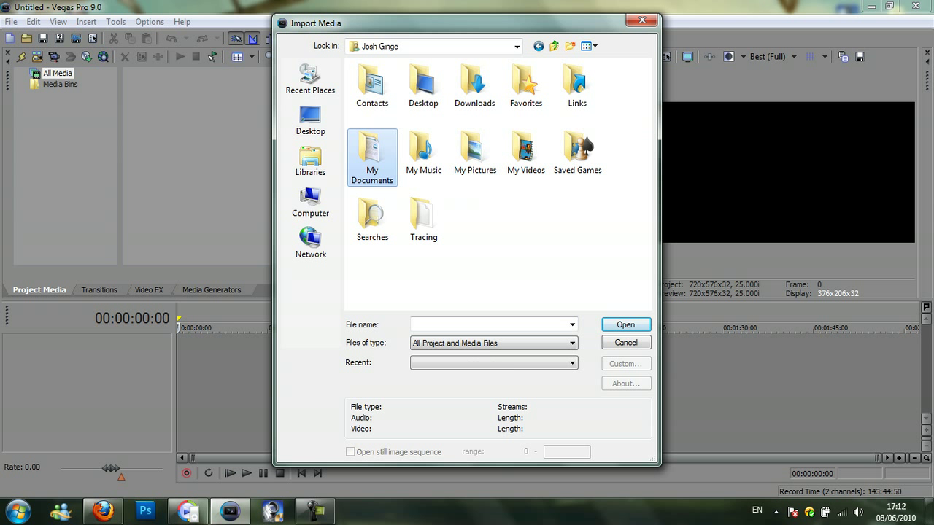
double_click(372, 157)
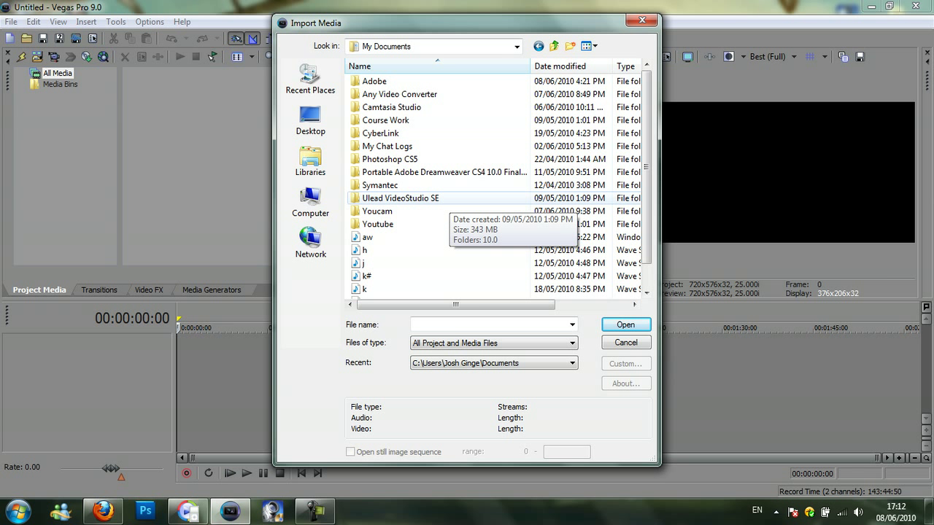
double_click(438, 198)
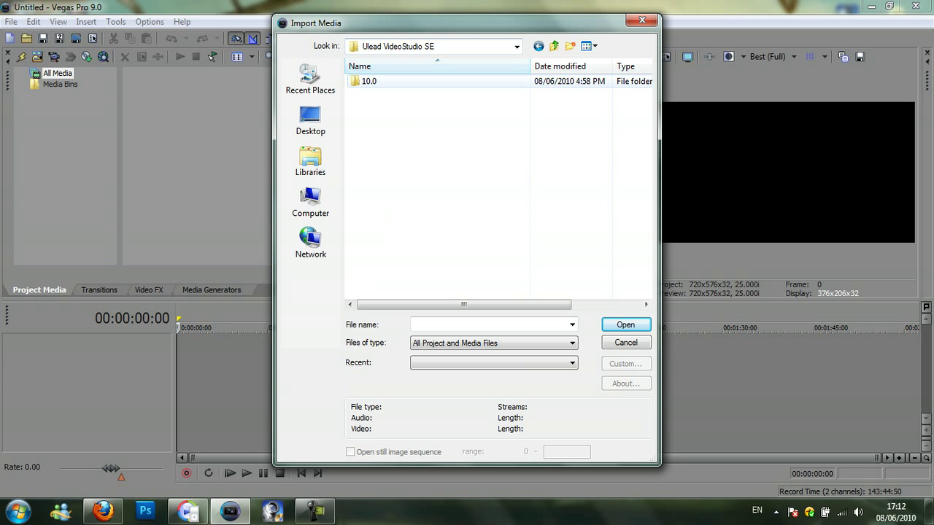
double_click(368, 81)
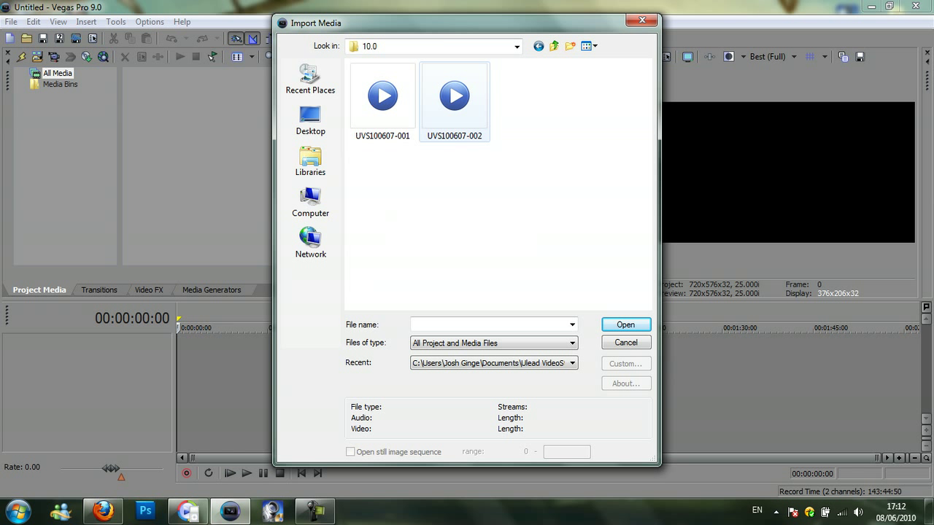
double_click(454, 98)
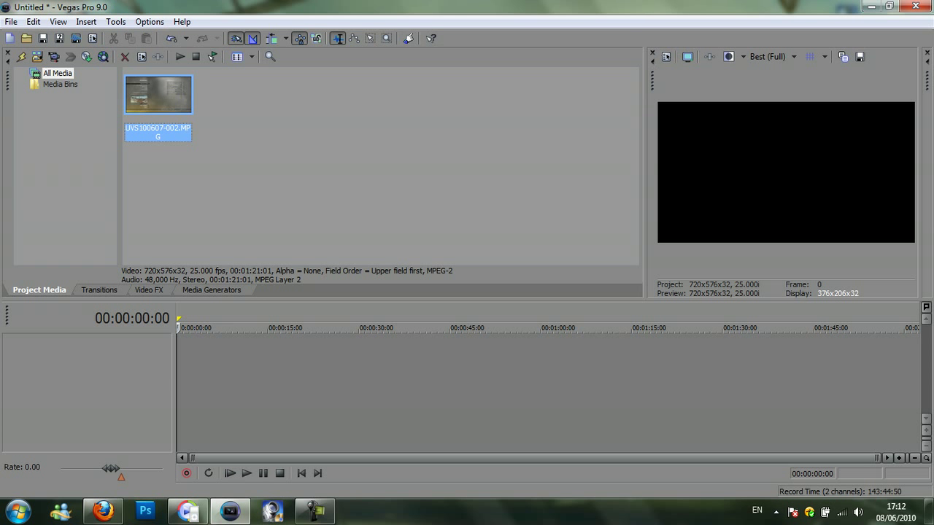
left_click_drag(158, 95, 182, 358)
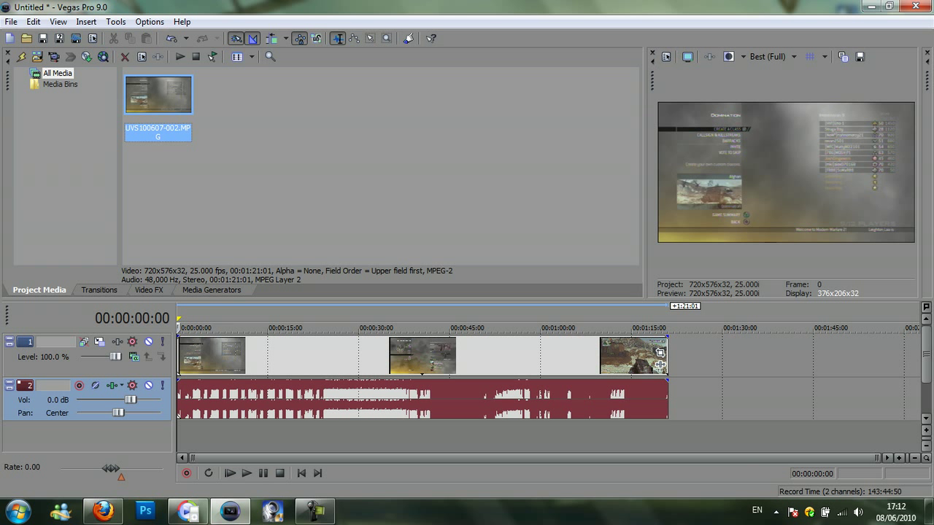
Select the timeline range from 00:00:07:14 to 00:01:48:18 and trim the clip's end back to the start of that range
left_click_drag(223, 438, 836, 437)
left_click_drag(661, 358, 216, 358)
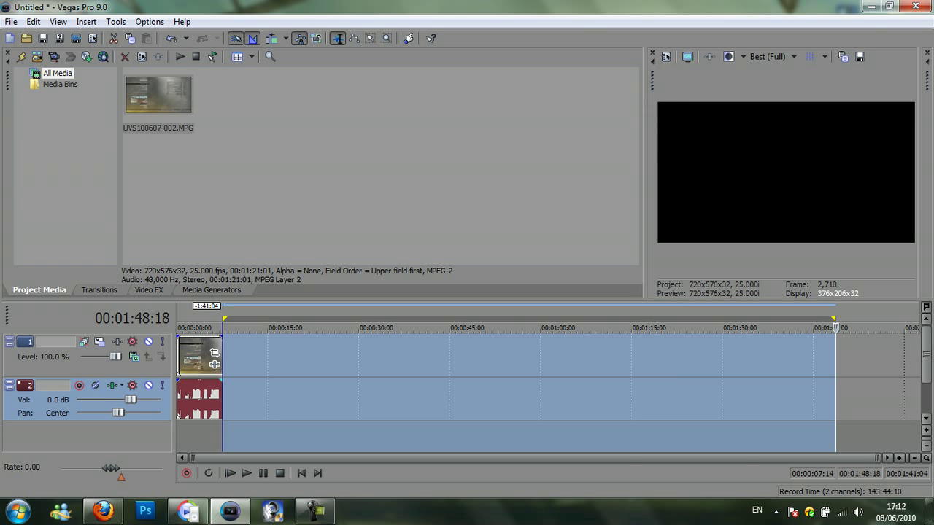
left_click(200, 398)
Set up a render of the project with Windows Media Video V11 (*.wmv) as the file type
left_click(10, 21)
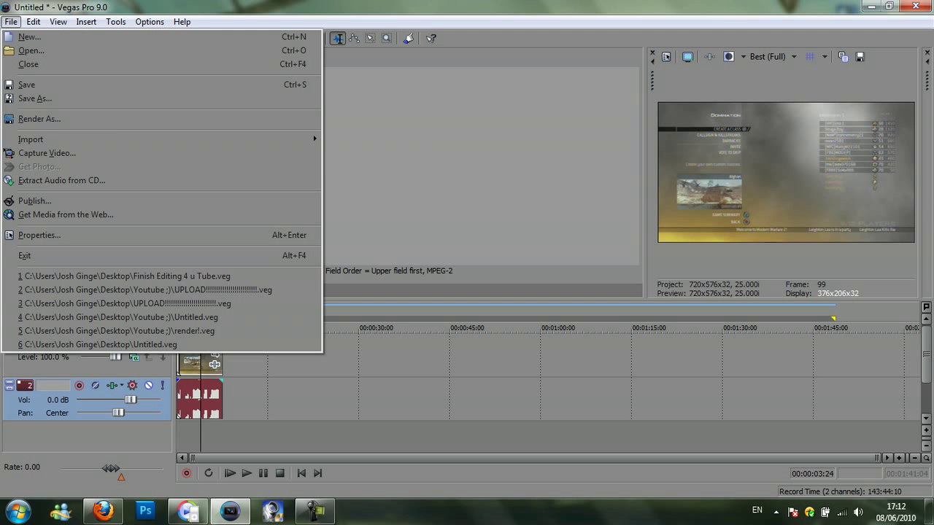
left_click(39, 119)
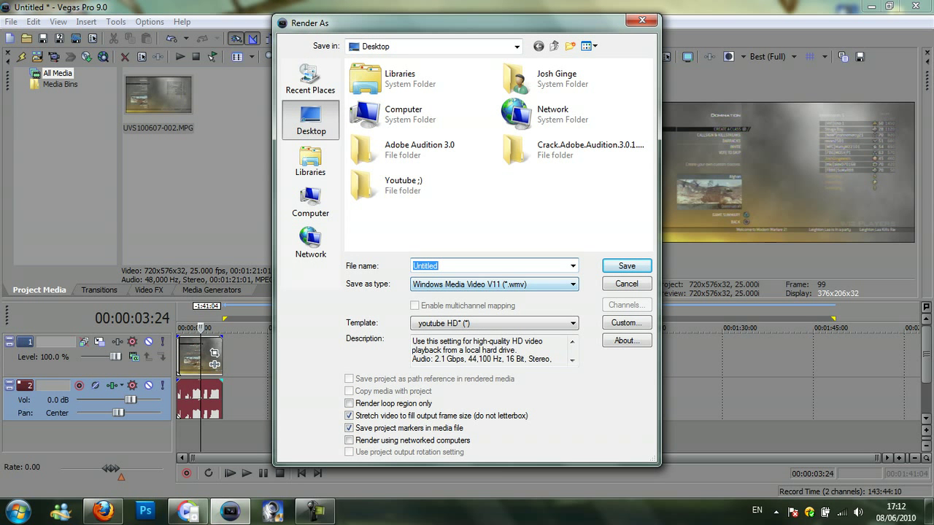
left_click(495, 284)
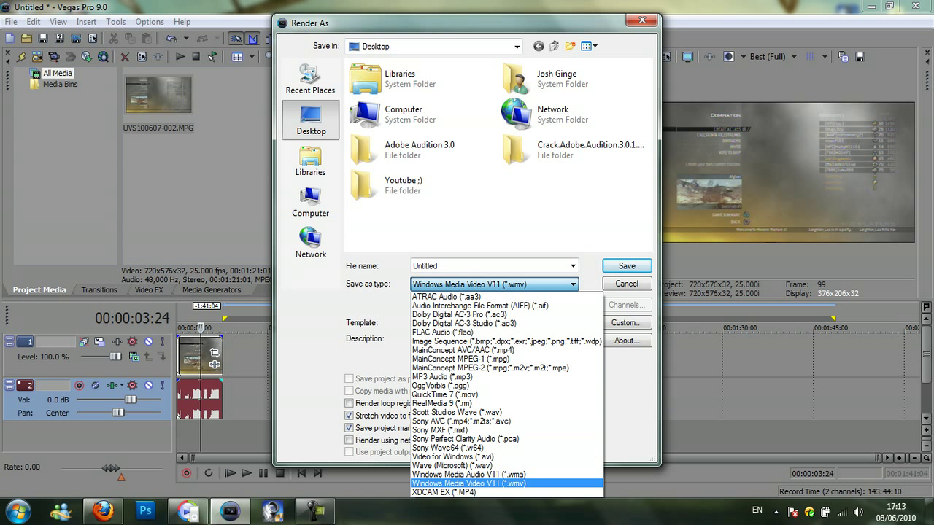
key("Return")
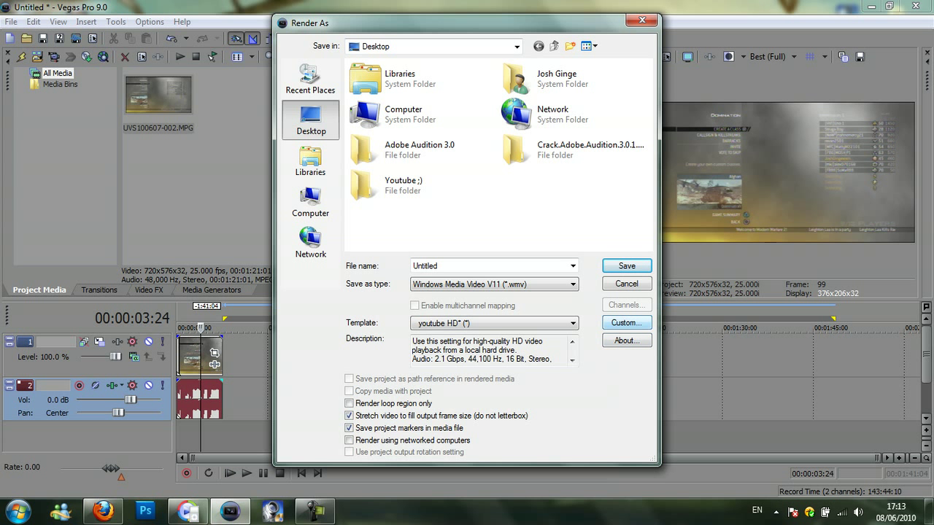
In the custom settings of the youtube HD template, set the audio mode to Quality VBR
key("Return")
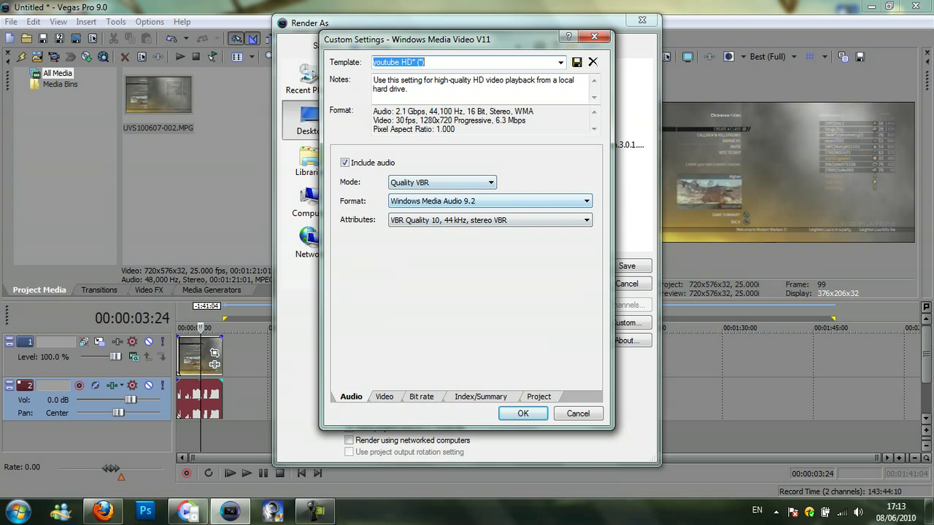
left_click(442, 182)
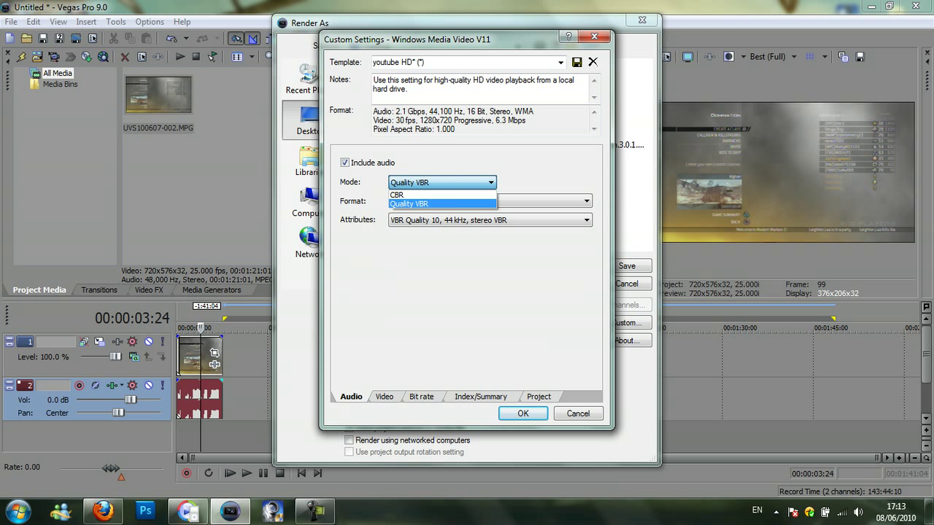
left_click(442, 203)
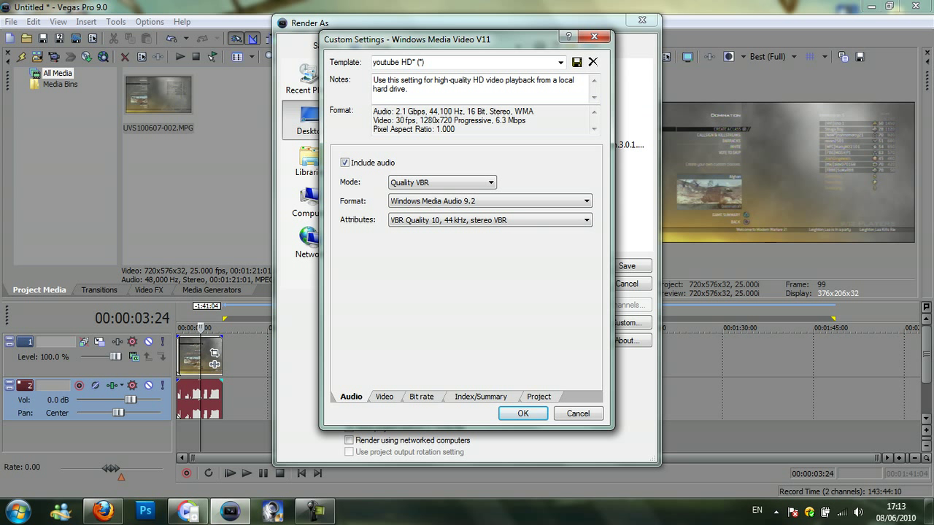
Check the custom video and project rendering settings, accept them, and render the project to the Desktop as Untitled.wmv
left_click(384, 396)
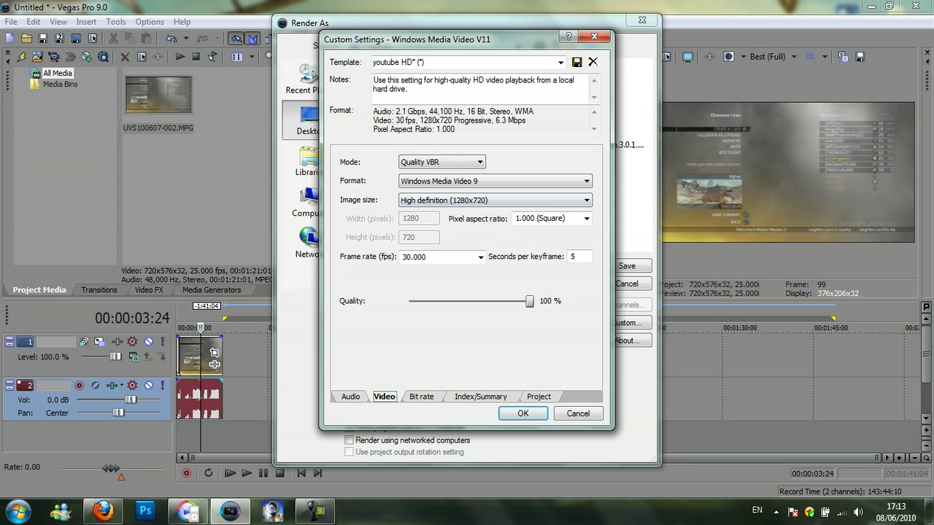
left_click(438, 257)
left_click(539, 397)
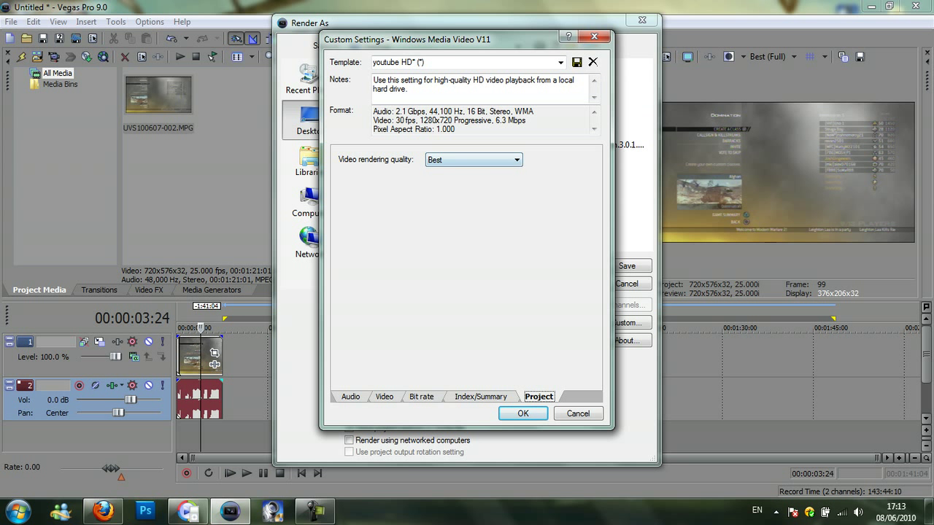
left_click(522, 413)
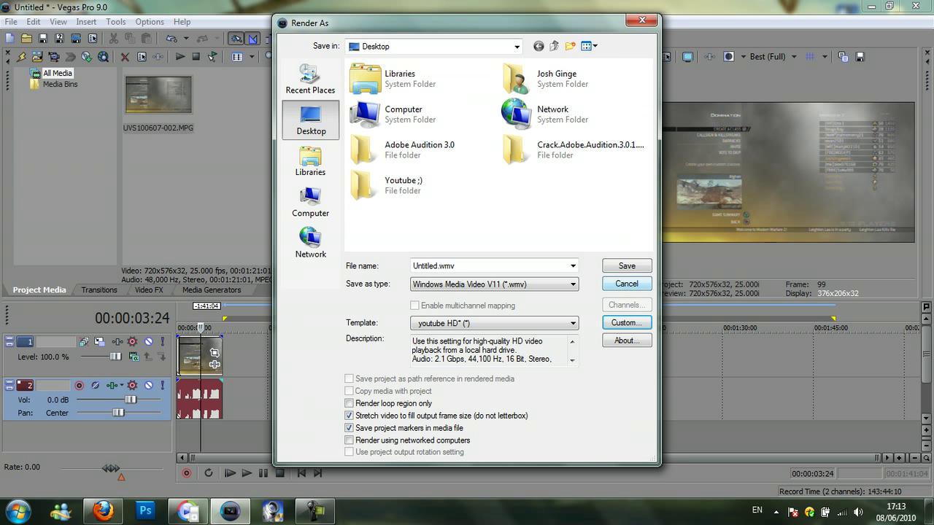
key("Return")
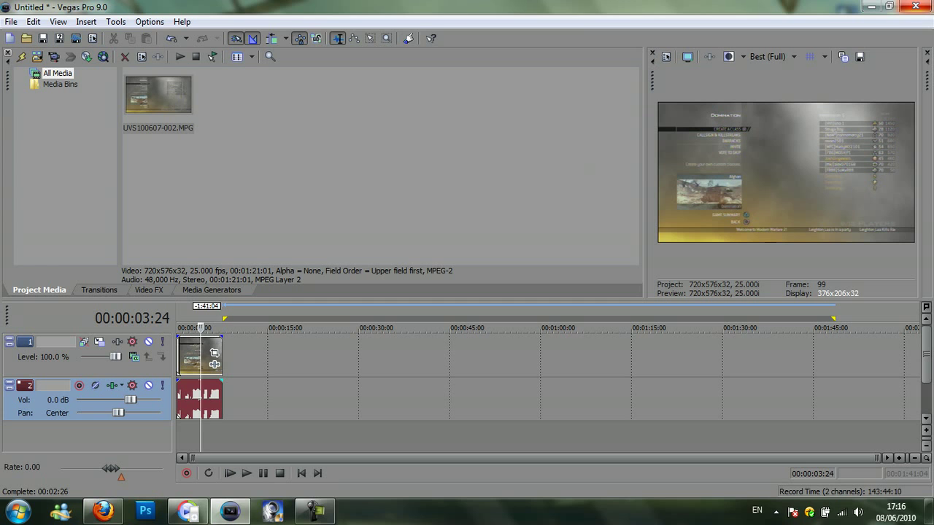
Close Vegas Pro without saving the project and switch to Any Video Converter
left_click(914, 6)
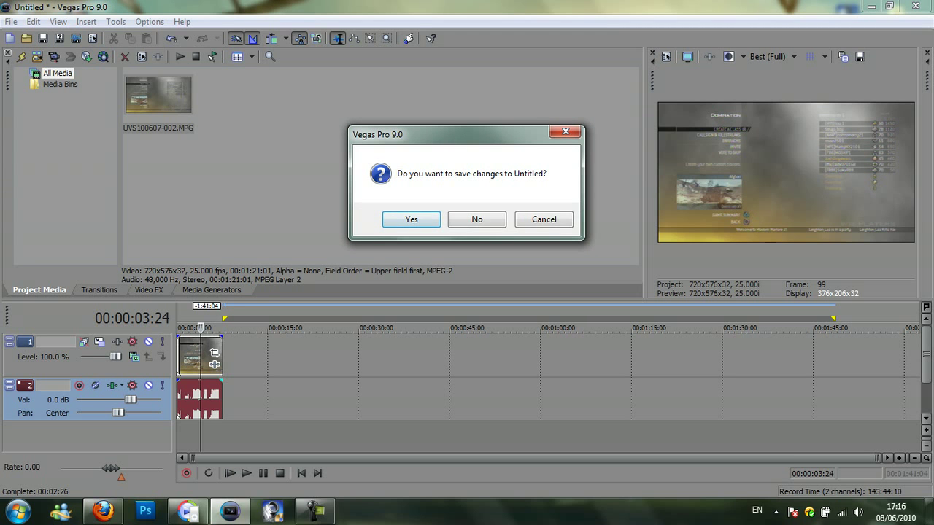
left_click(477, 219)
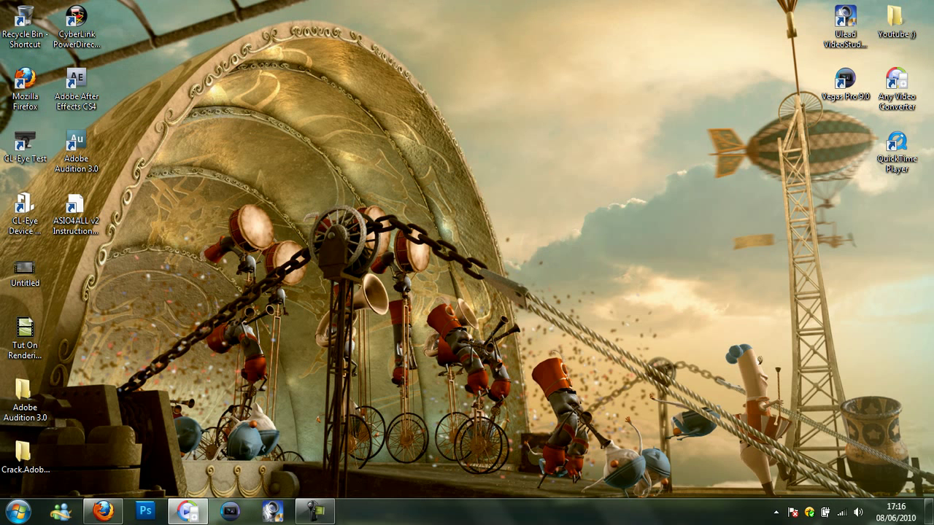
left_click(187, 511)
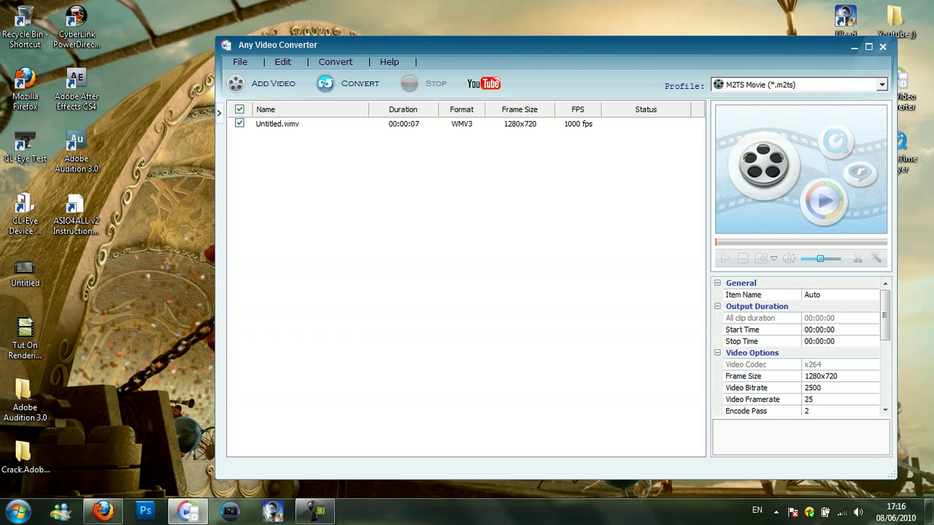
Set the conversion's output profile to M2TS Movie (*.m2ts)
left_click(881, 84)
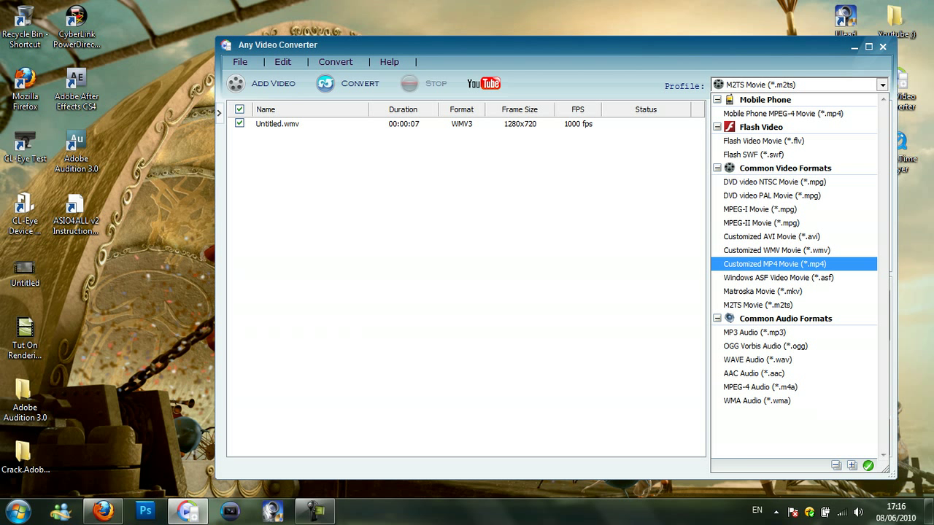
key("Down")
key("Down")
key("Down")
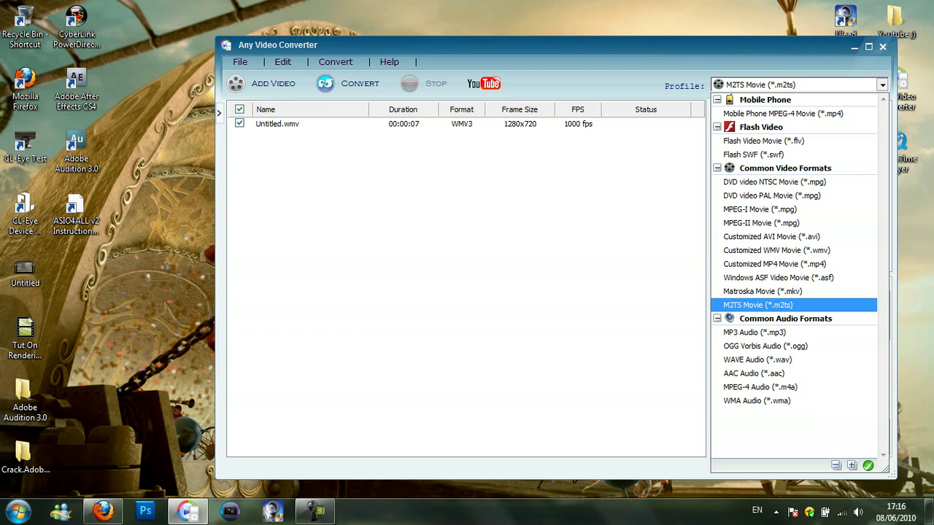
key("Return")
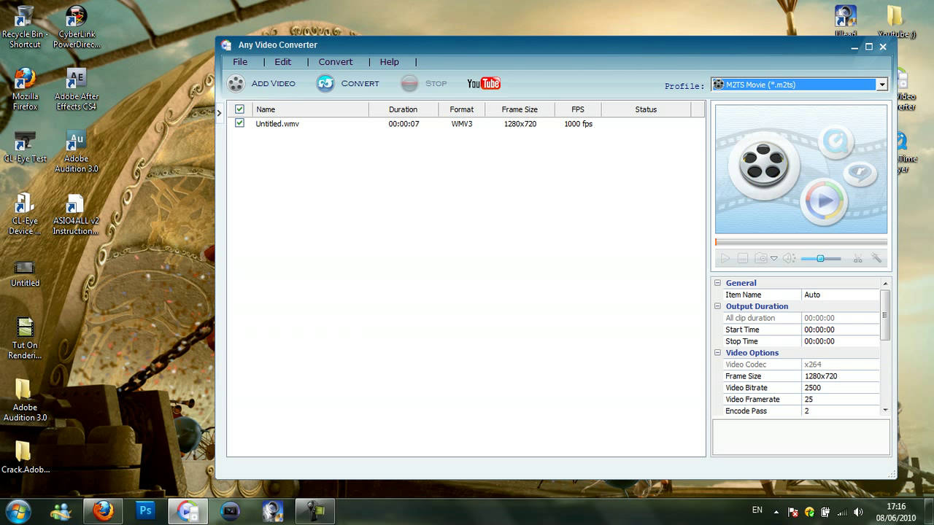
Convert Untitled.wmv, decline the Pro version offer, and close the converter
left_click(335, 123)
left_click(354, 83)
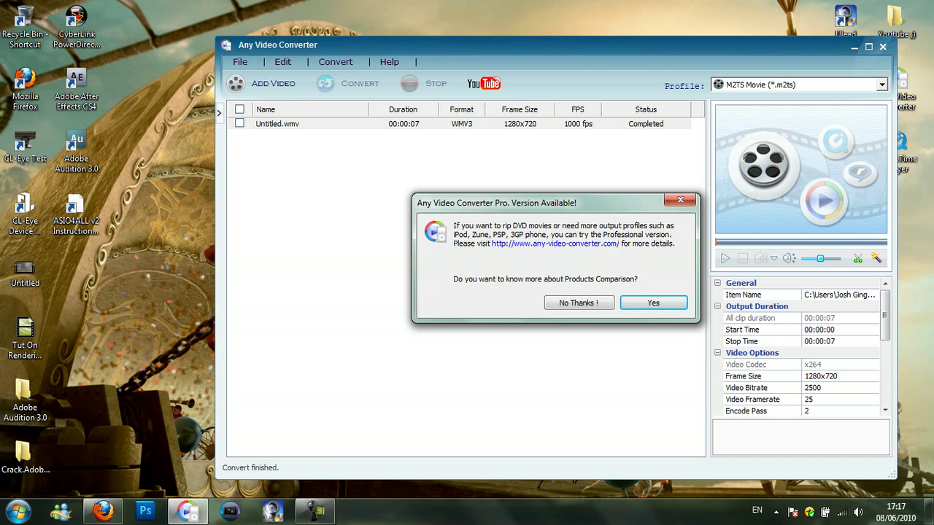
left_click(579, 303)
left_click(883, 46)
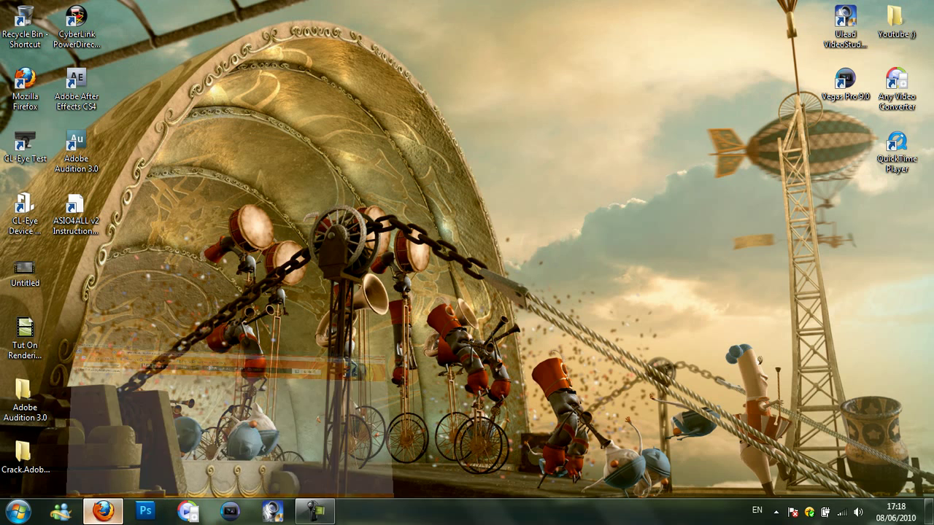
Switch to Firefox and choose a converted video for the YouTube upload from the Any Video Converter M2TS folder in My Documents
left_click(103, 510)
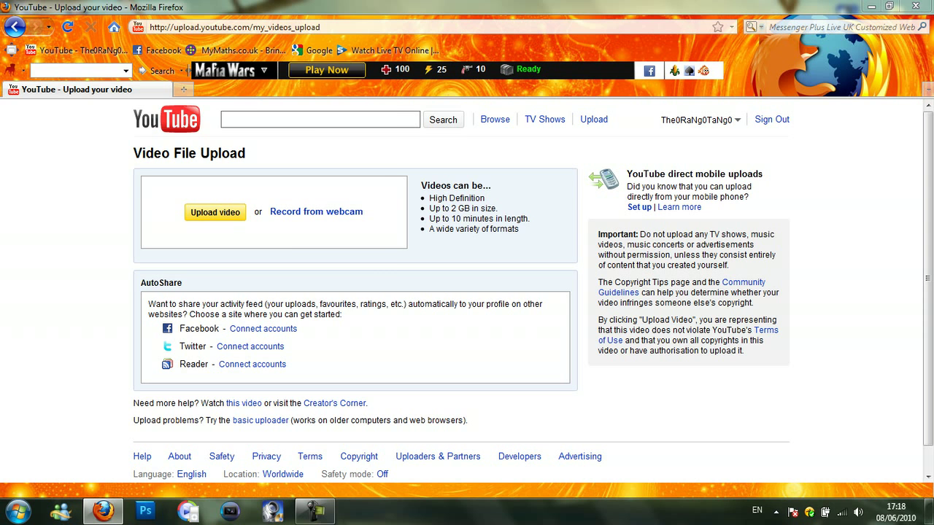
left_click(215, 213)
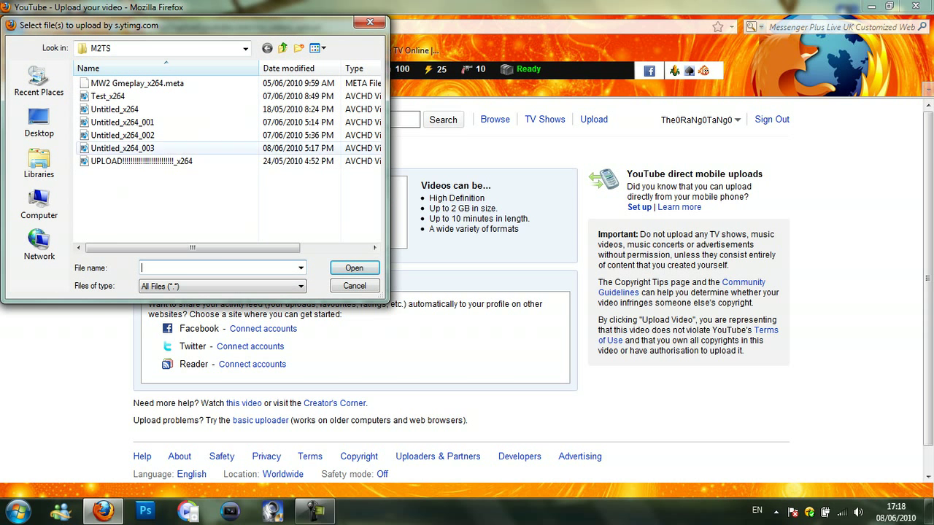
left_click(39, 122)
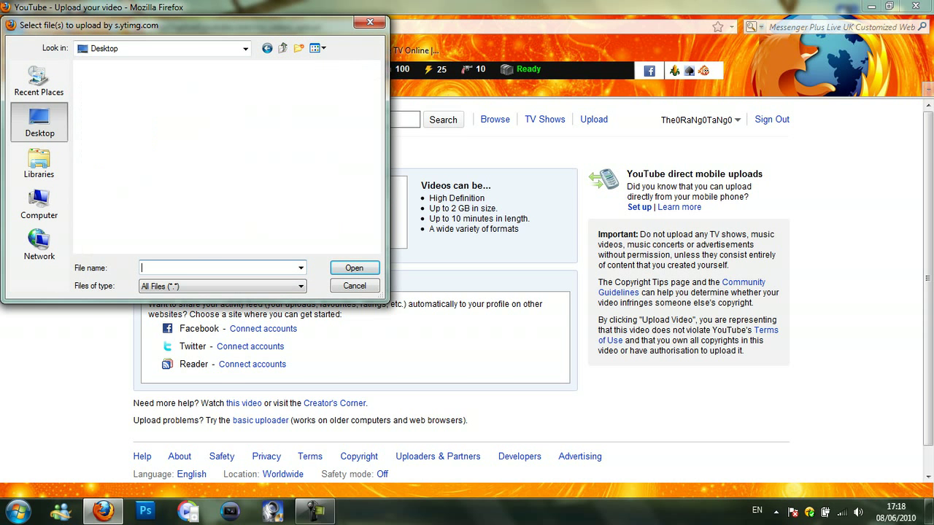
double_click(117, 116)
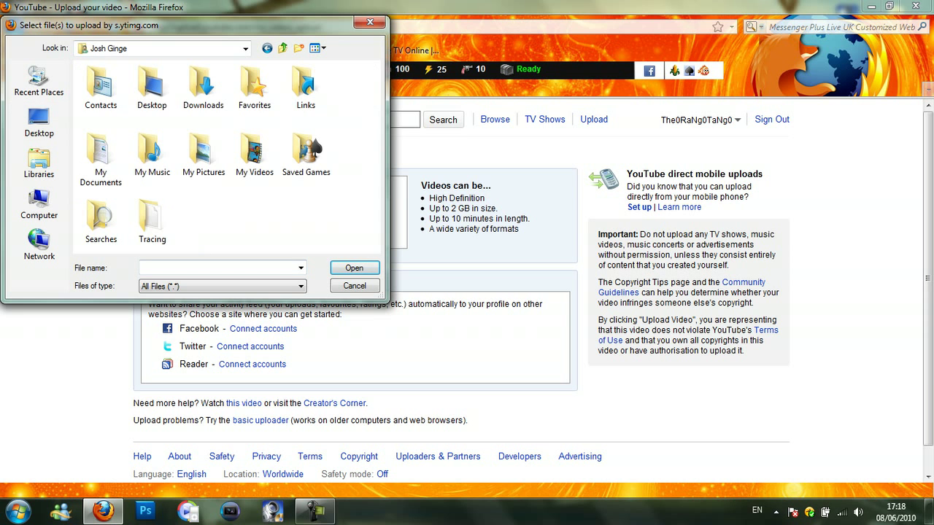
double_click(101, 150)
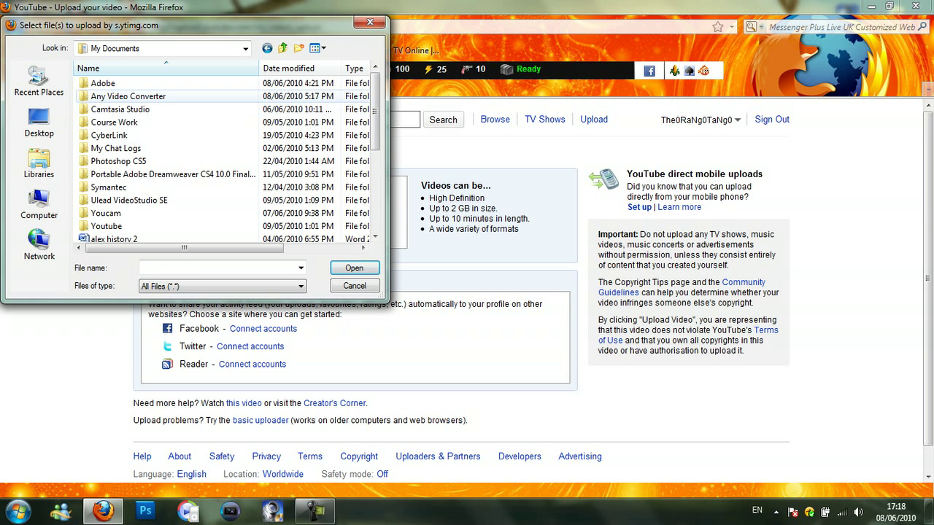
double_click(193, 97)
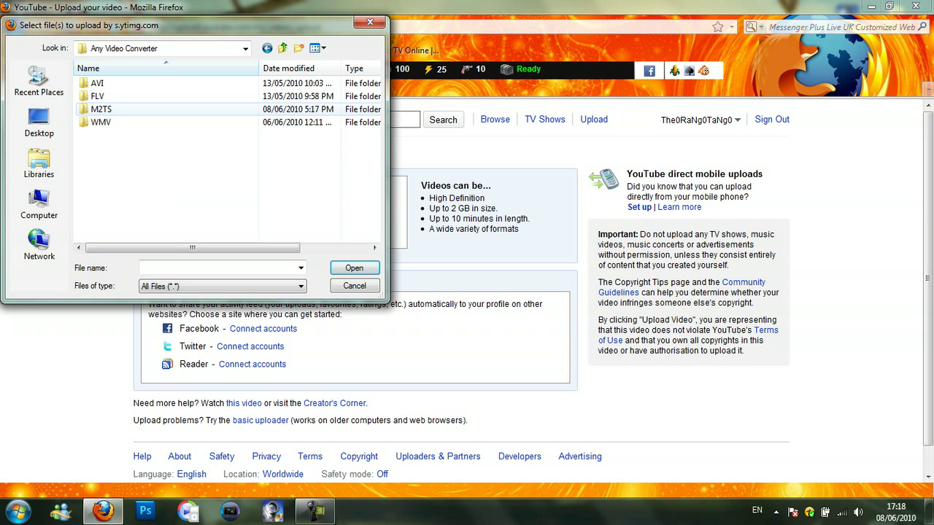
double_click(120, 109)
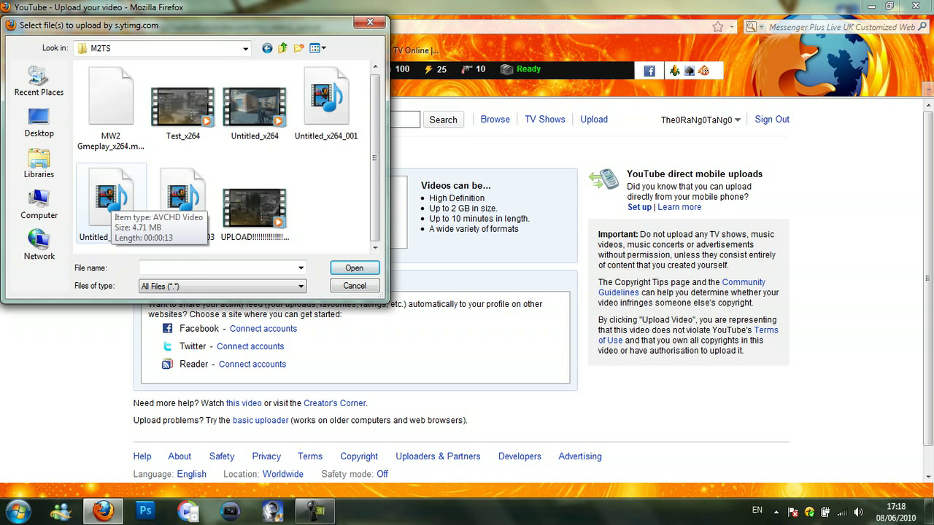
double_click(110, 204)
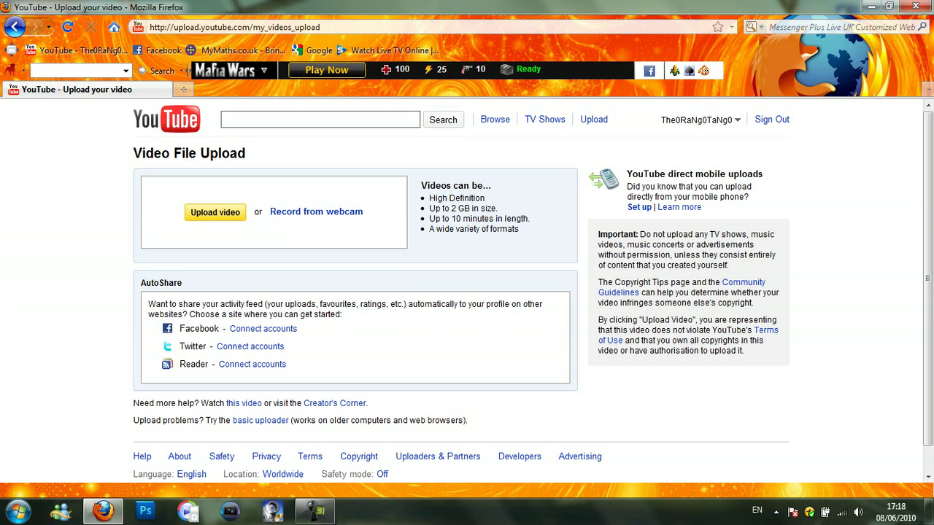